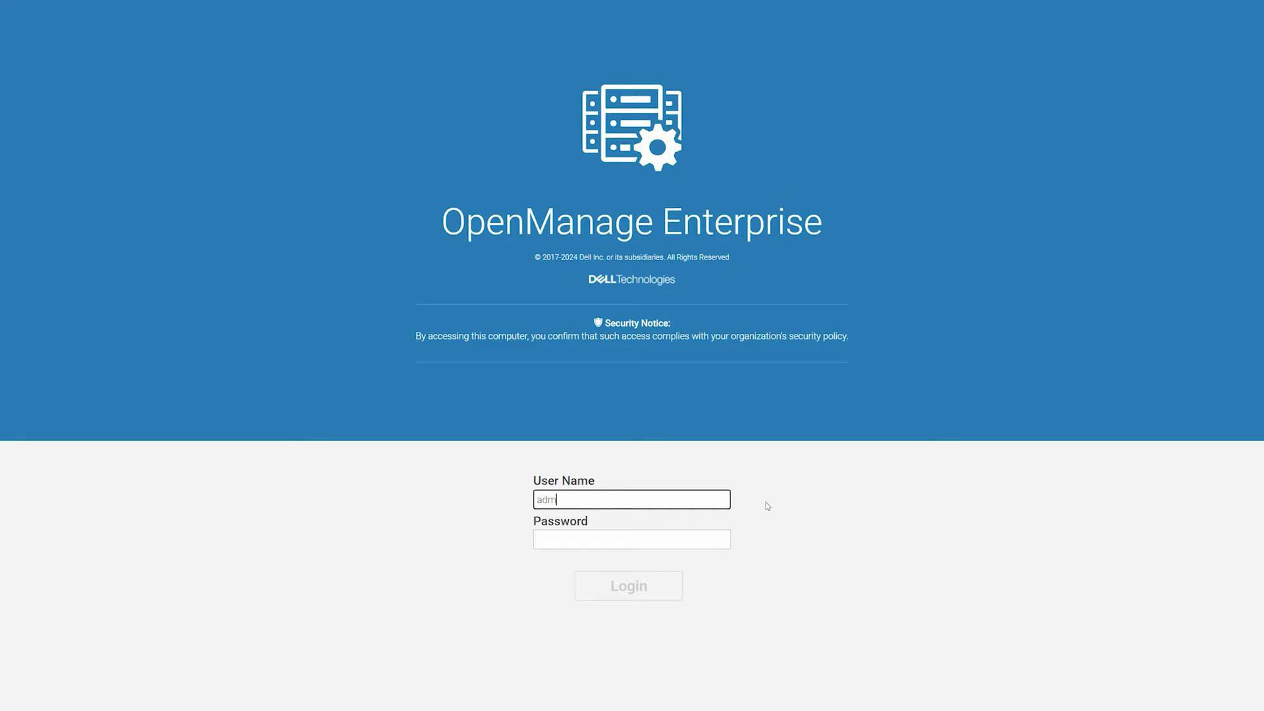
Step: Log in to the OpenManage Enterprise console with the account password
{"action": "key", "text": "Tab"}
{"action": "type", "text": "****"}
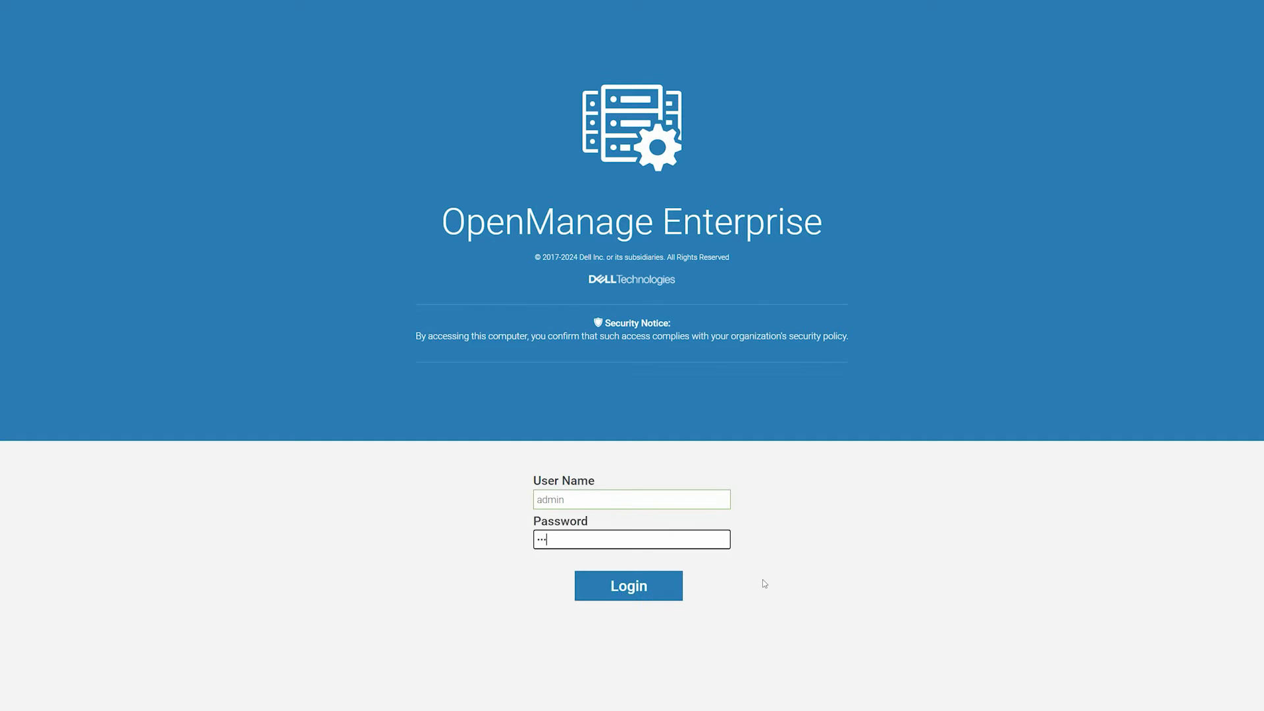
{"action": "left_click", "coordinate": [658, 588]}
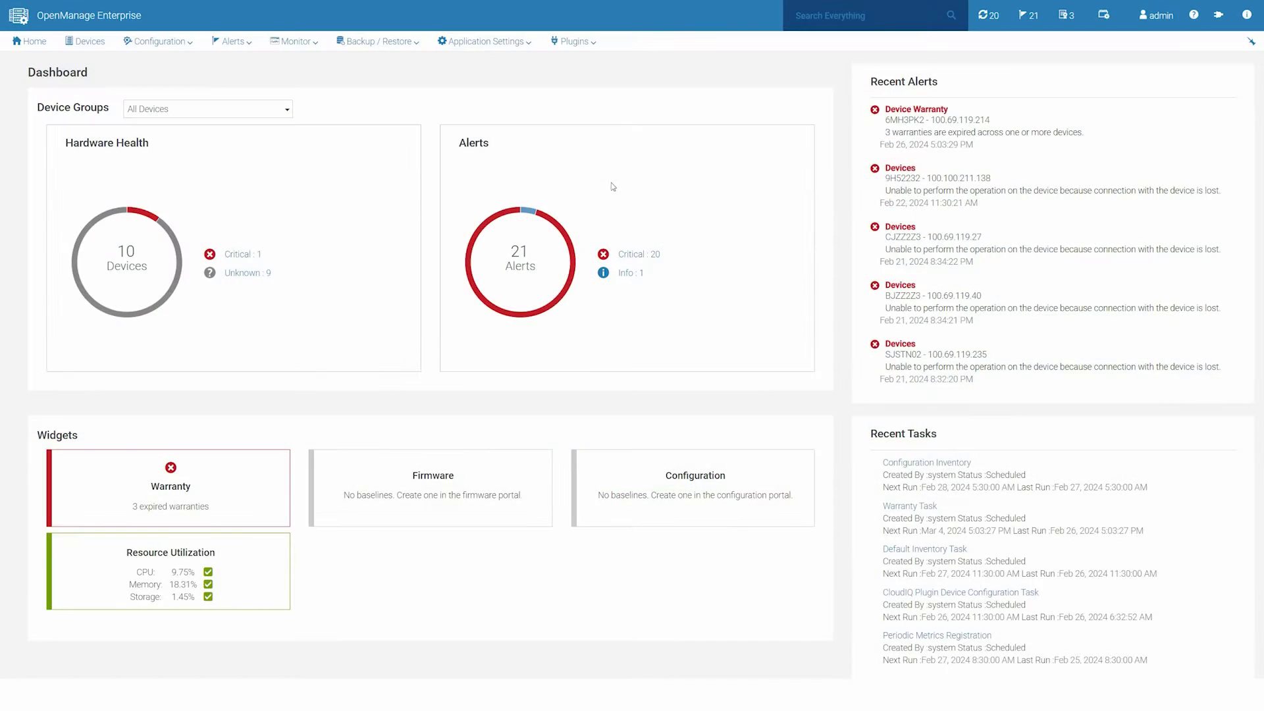
Step: Open the CloudIQ plugin overview from Plugins and start activating it
{"action": "left_click", "coordinate": [595, 46]}
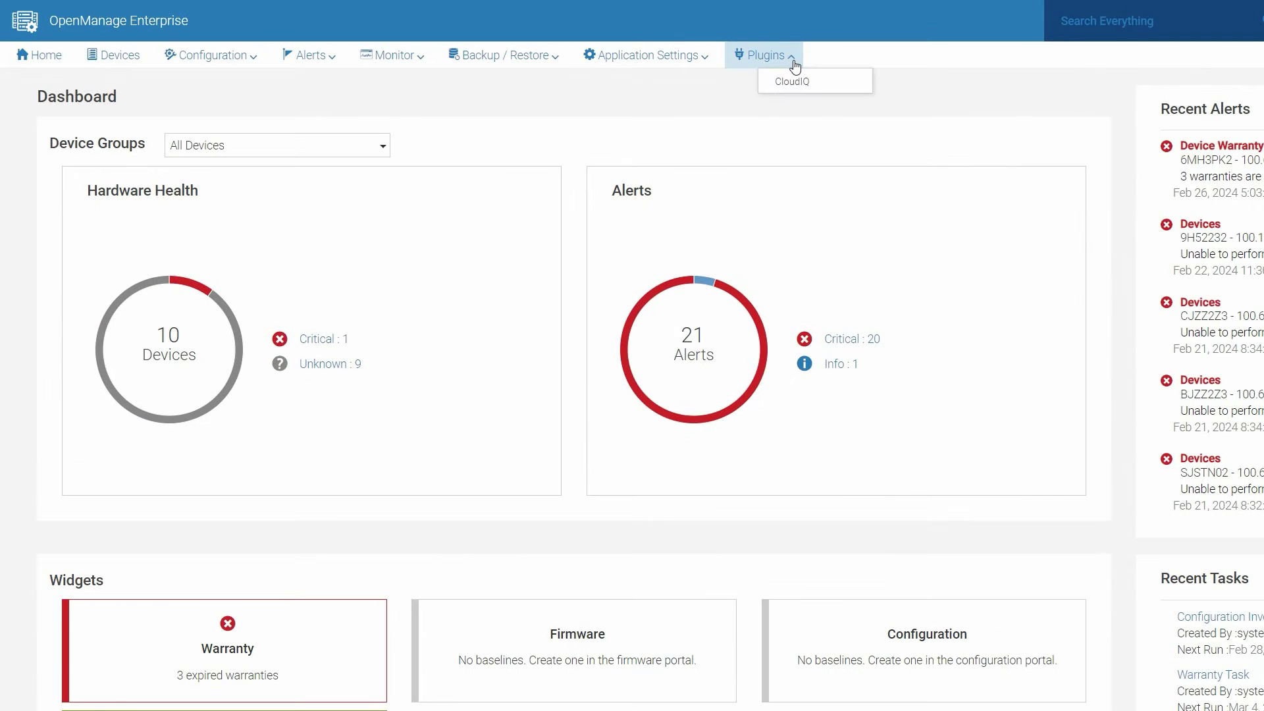
{"action": "mouse_move", "coordinate": [817, 87]}
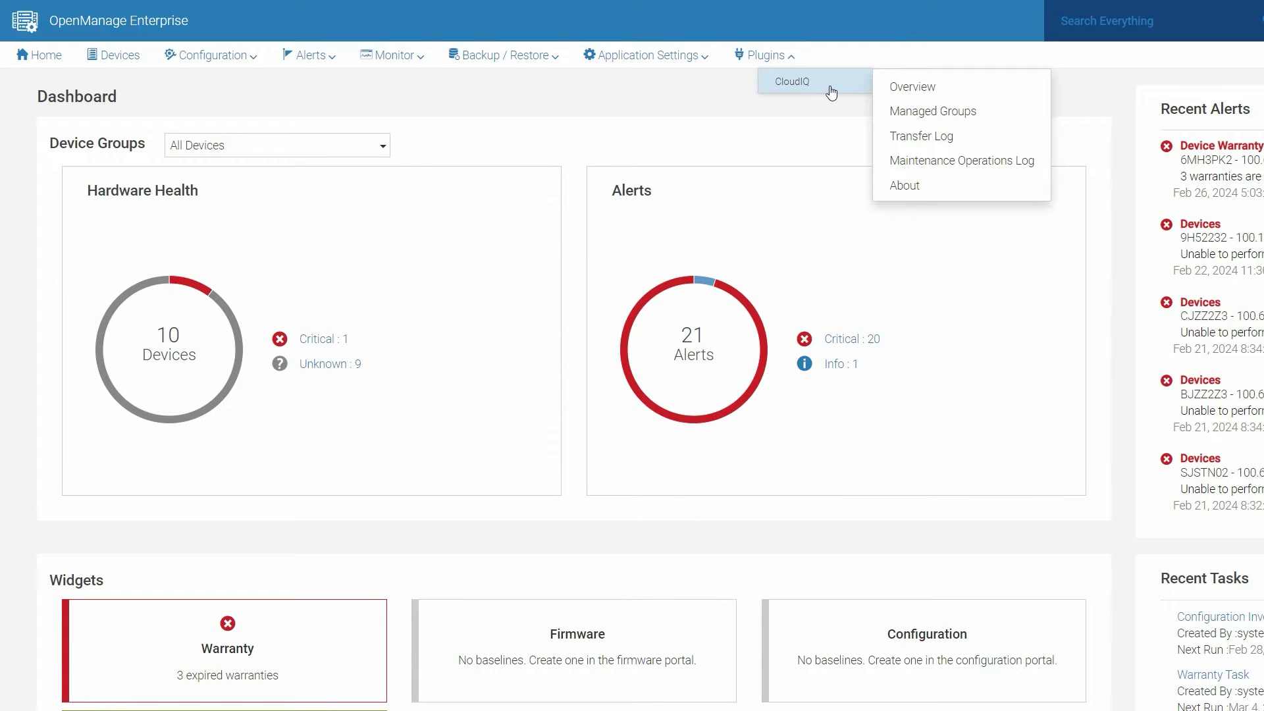
{"action": "left_click", "coordinate": [964, 91]}
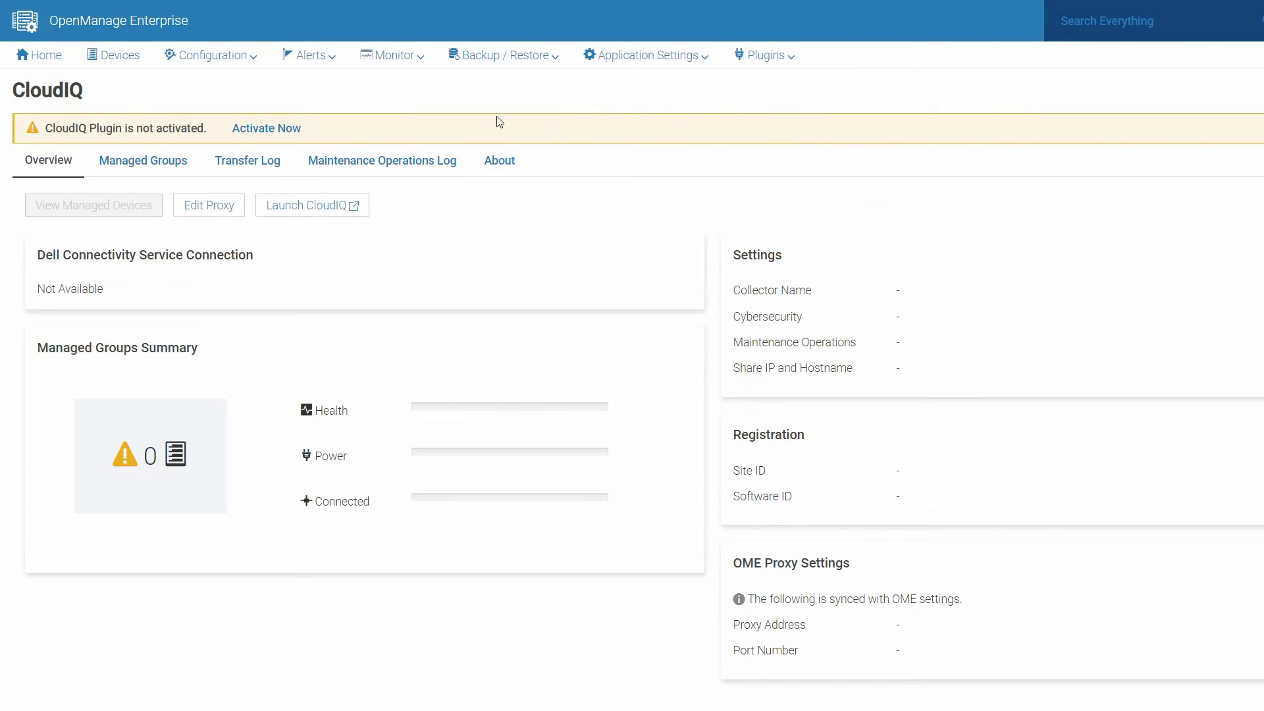
{"action": "left_click", "coordinate": [273, 132]}
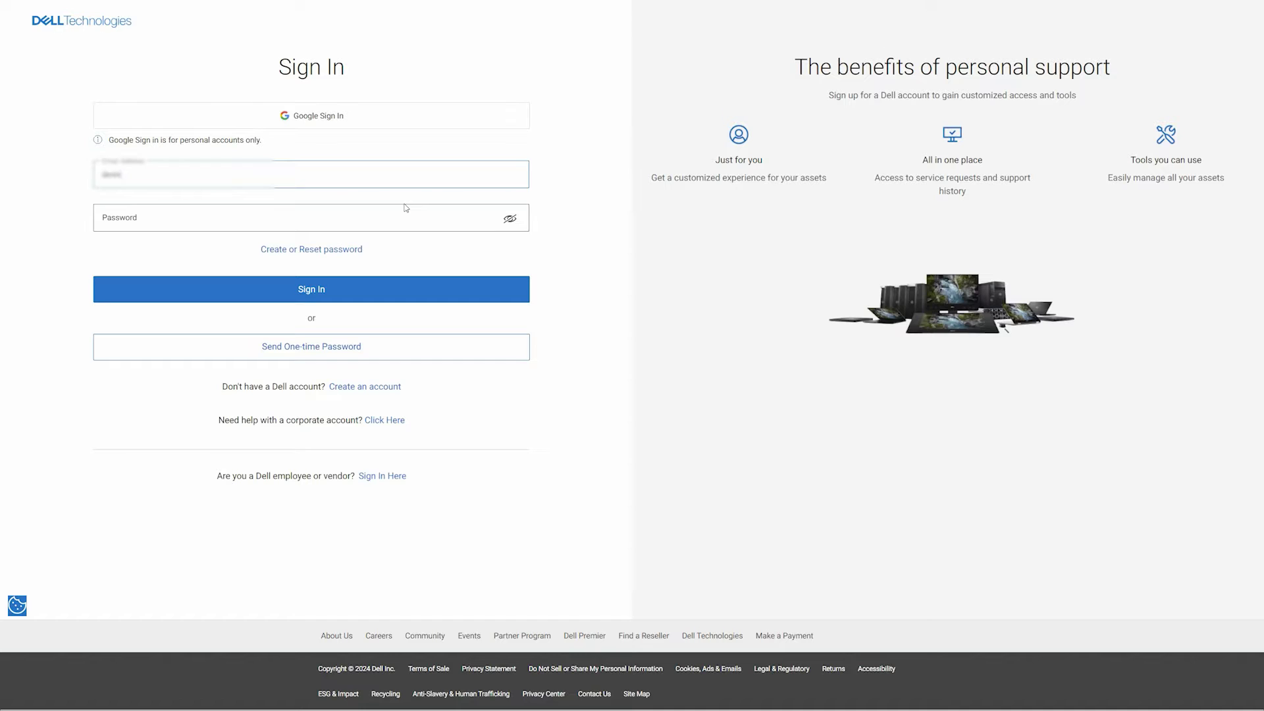
Step: Sign in to the Dell account with its e-mail and password, then continue the access-key wizard
{"action": "type", "text": "@delabs.com"}
{"action": "key", "text": "Tab"}
{"action": "type", "text": "pxxxxxxxx"}
{"action": "left_click", "coordinate": [339, 292]}
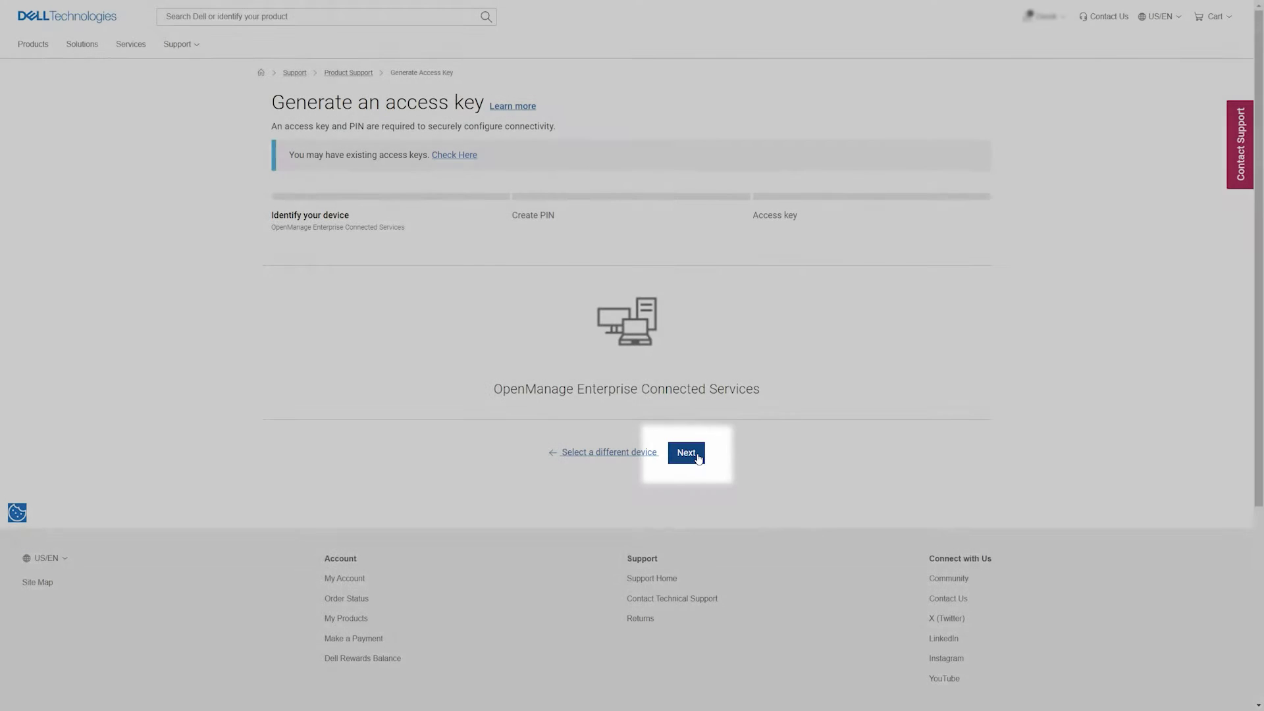
{"action": "left_click", "coordinate": [686, 453]}
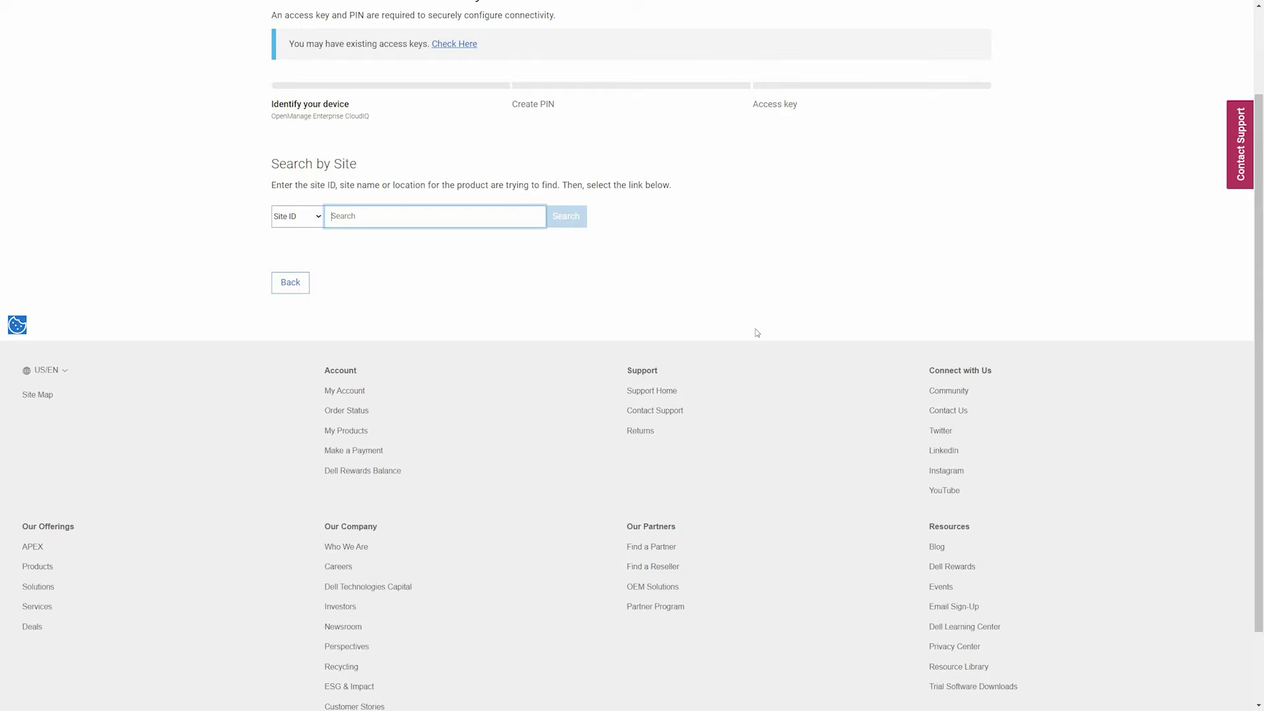
Step: Find the company's site ID under Manage Company Information in the account menu
{"action": "scroll", "coordinate": [759, 302], "scroll_direction": "up", "scroll_amount": 2}
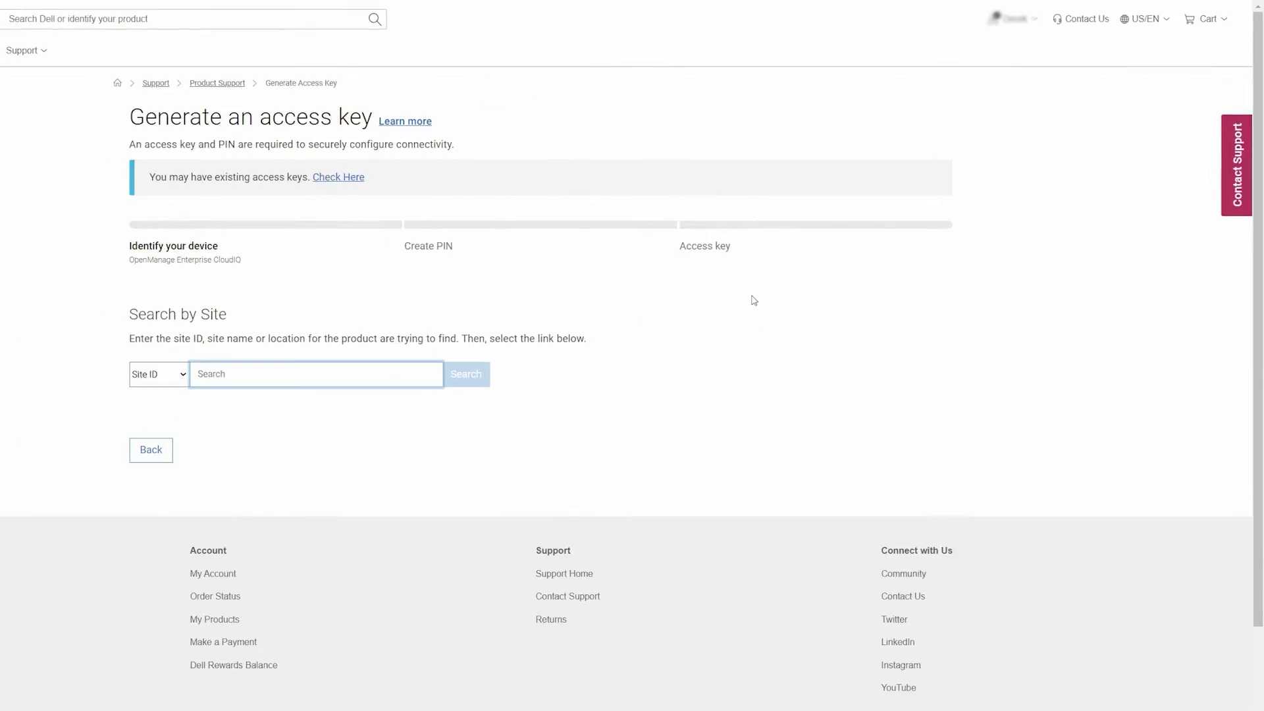
{"action": "left_click", "coordinate": [1065, 29]}
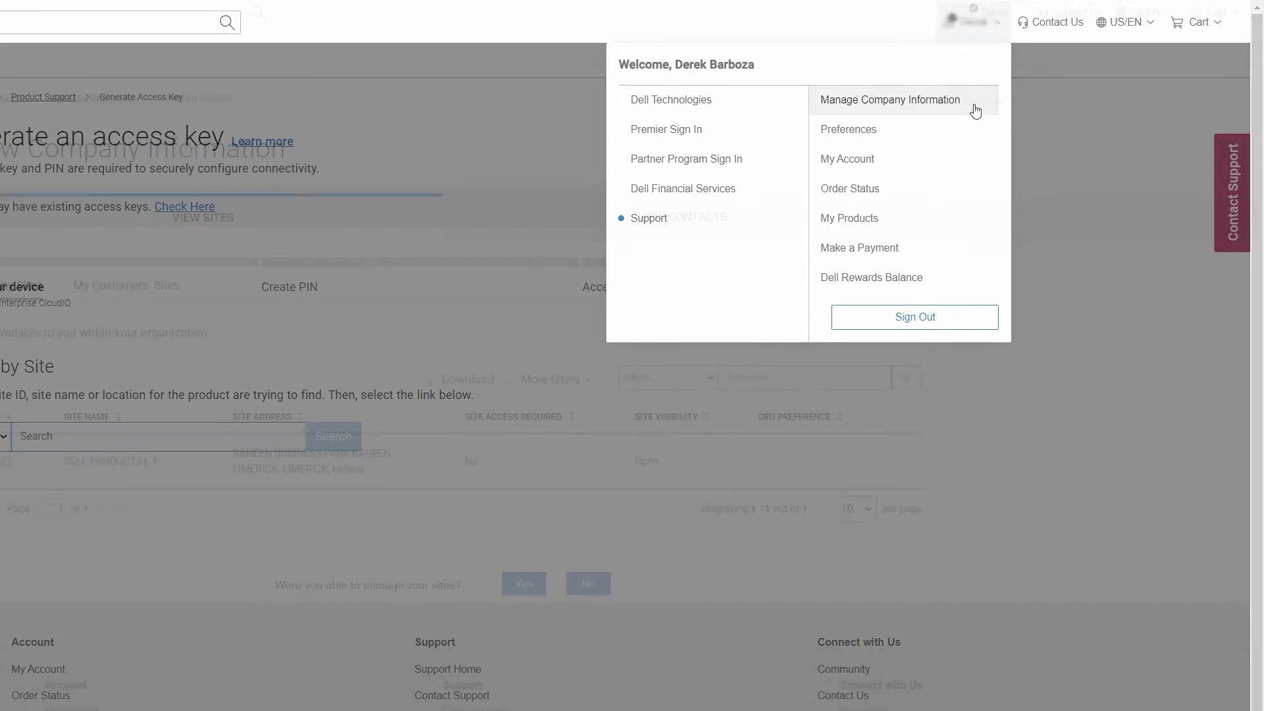
{"action": "left_click", "coordinate": [976, 112]}
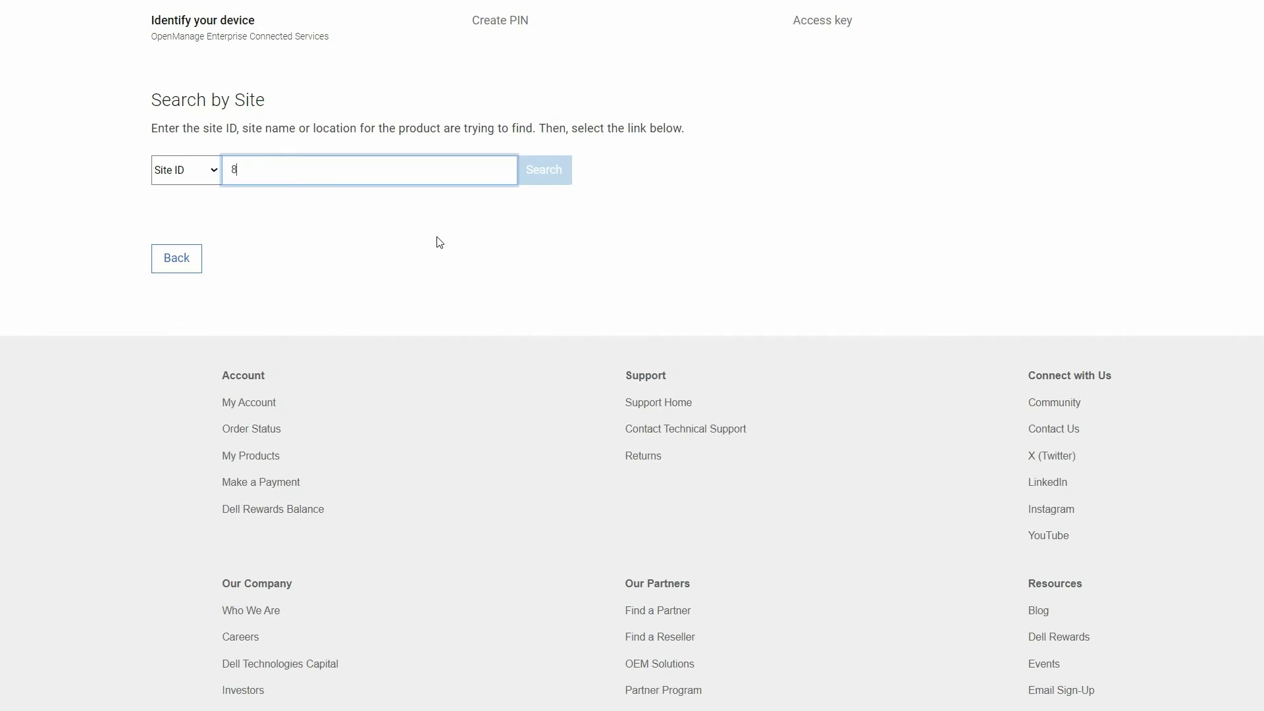
Step: Search for the company's site by its ID, select it, and create the access key with a 4-digit PIN
{"action": "type", "text": "44"}
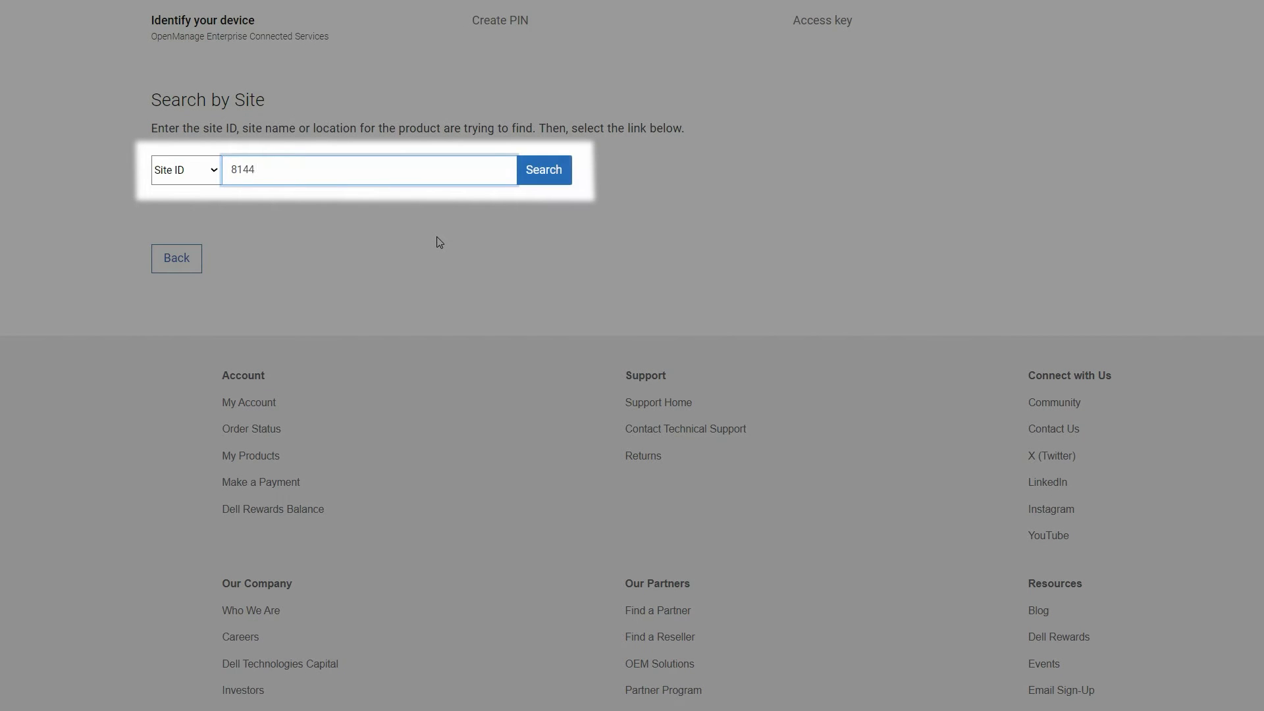
{"action": "type", "text": "692"}
{"action": "left_click", "coordinate": [567, 176]}
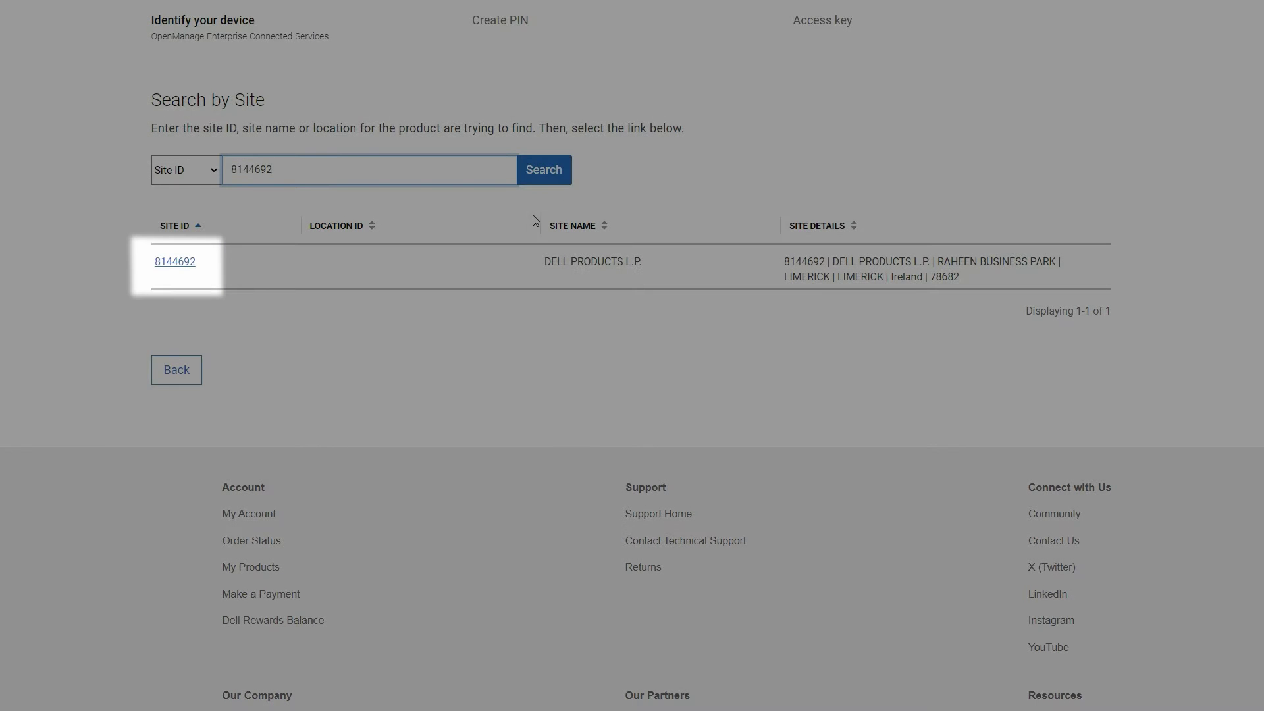
{"action": "left_click", "coordinate": [175, 263]}
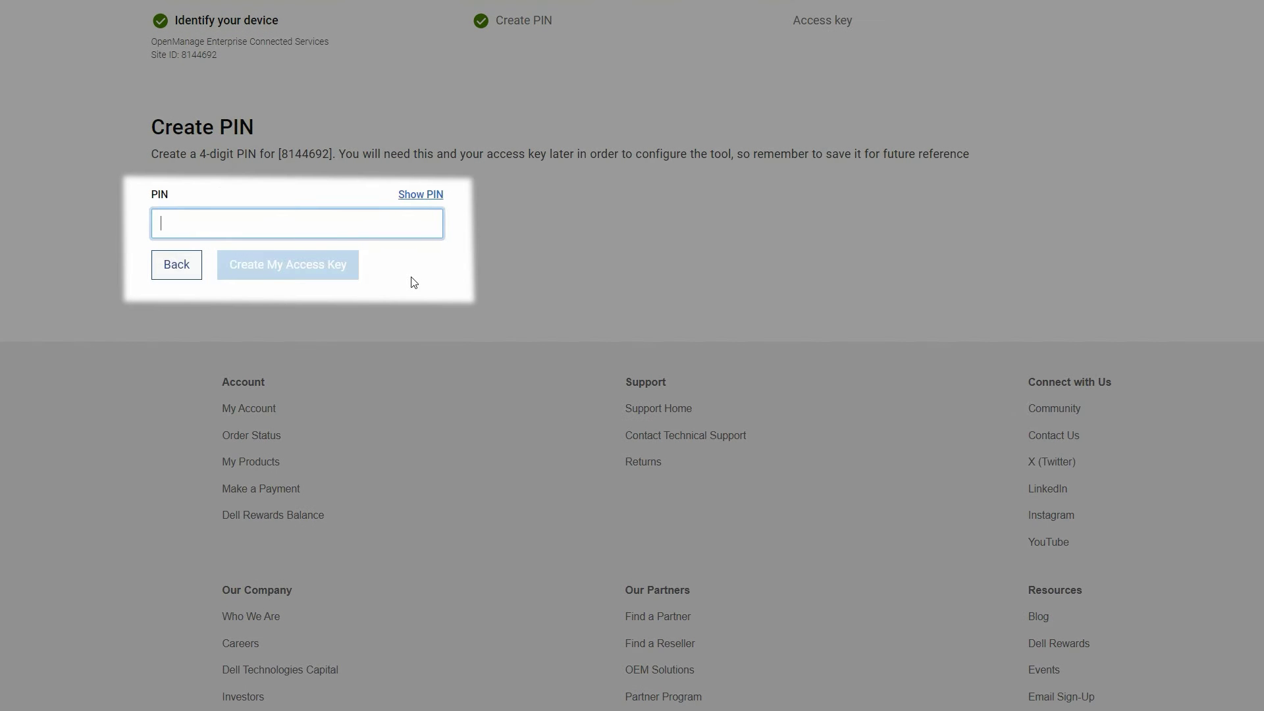
{"action": "type", "text": "••••"}
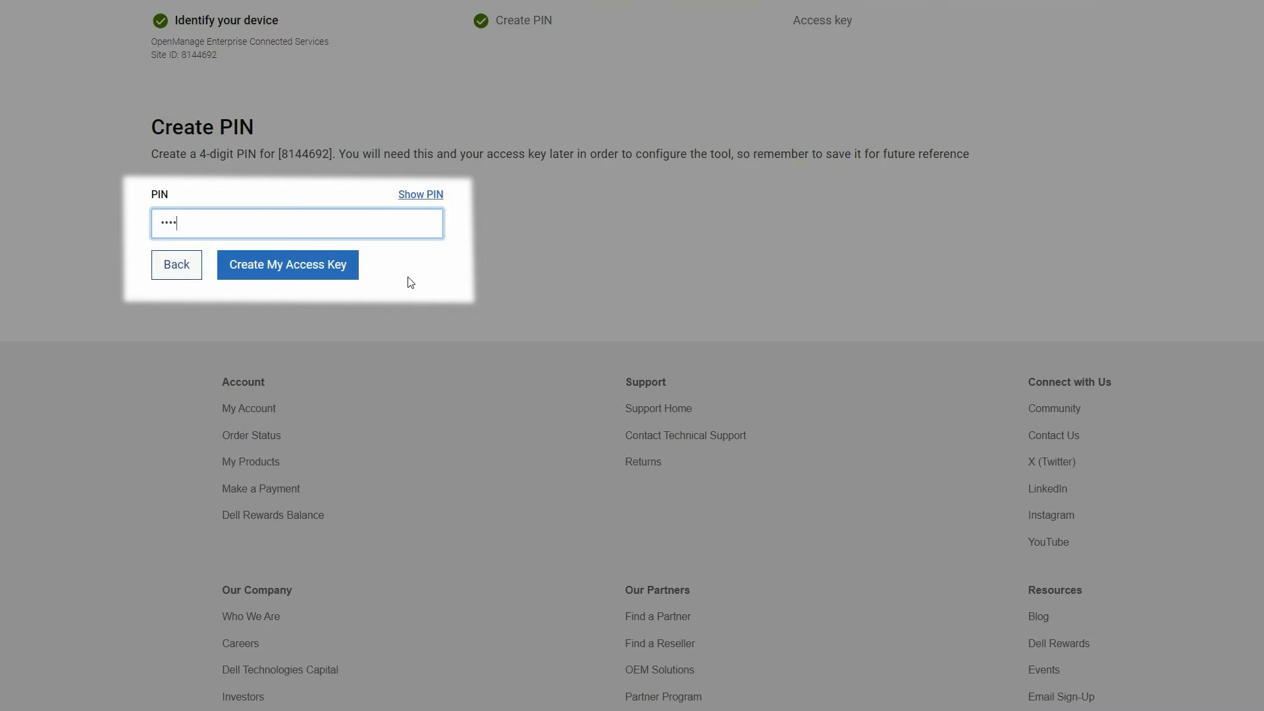
{"action": "left_click", "coordinate": [322, 273]}
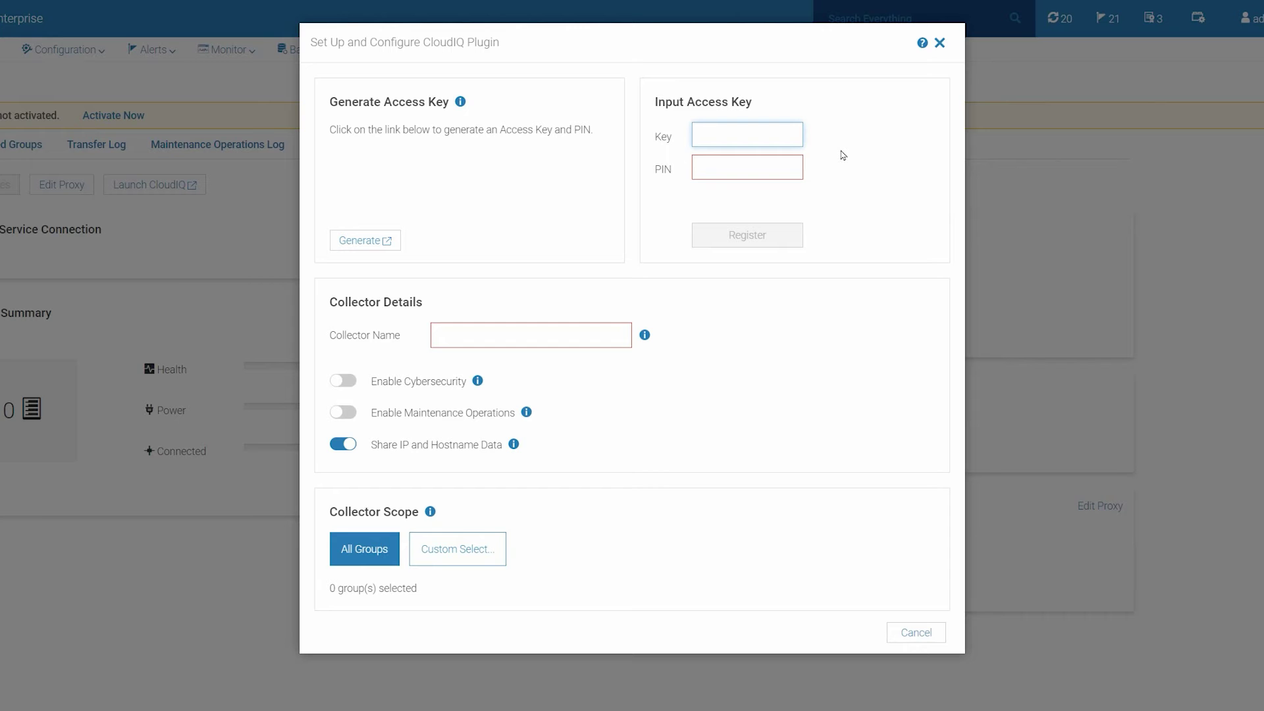
Step: Enter the generated access key and PIN in the CloudIQ setup dialog and register the collector
{"action": "type", "text": "XXX"}
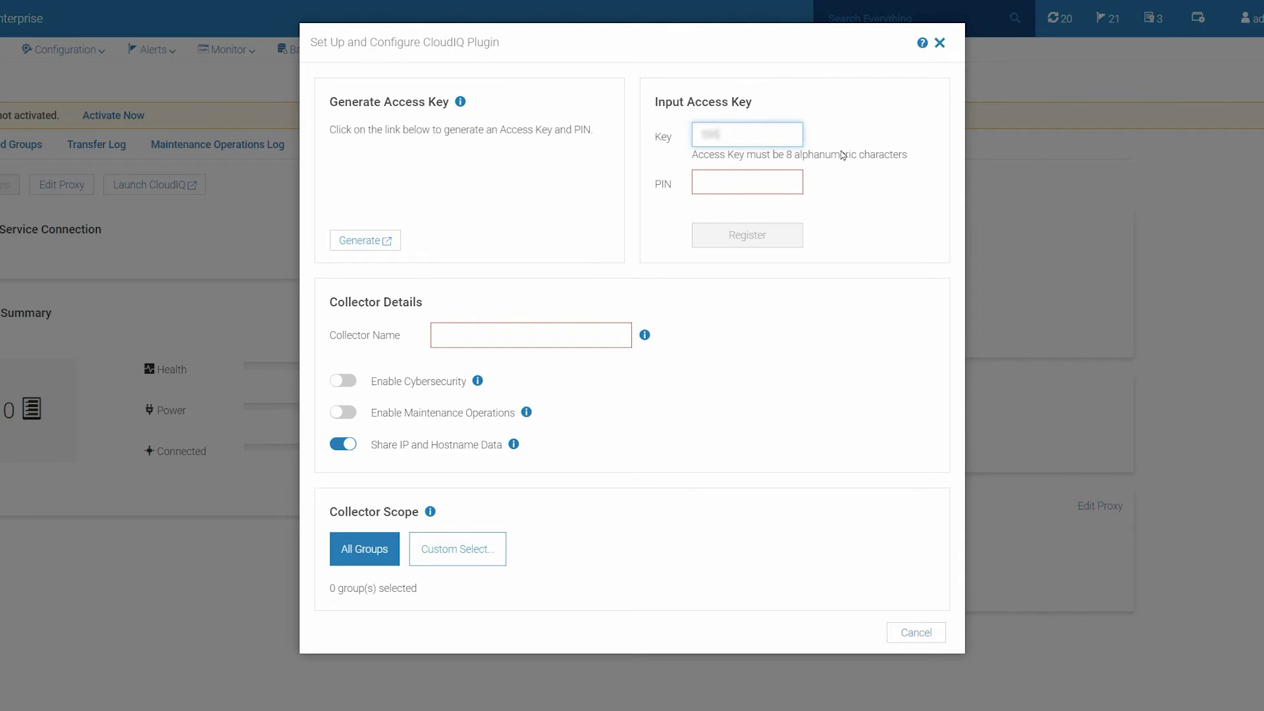
{"action": "type", "text": "XXXXX"}
{"action": "key", "text": "Tab"}
{"action": "type", "text": "XX"}
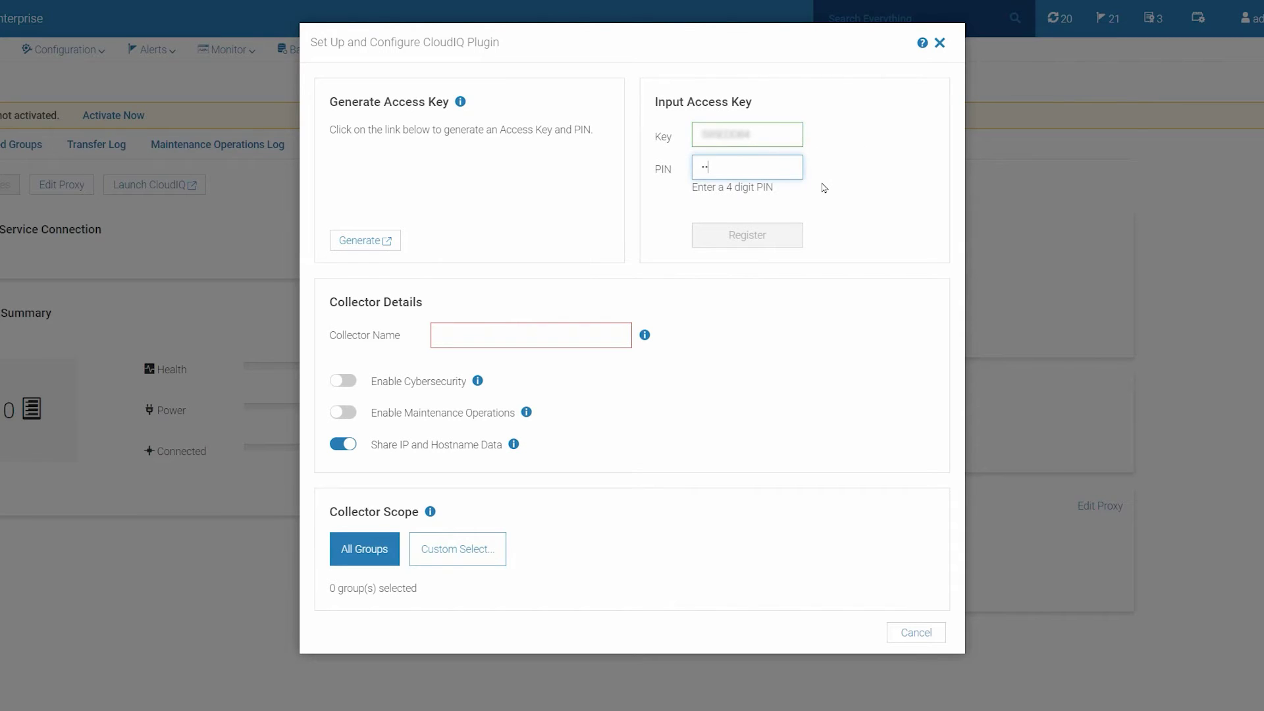
{"action": "type", "text": "XX"}
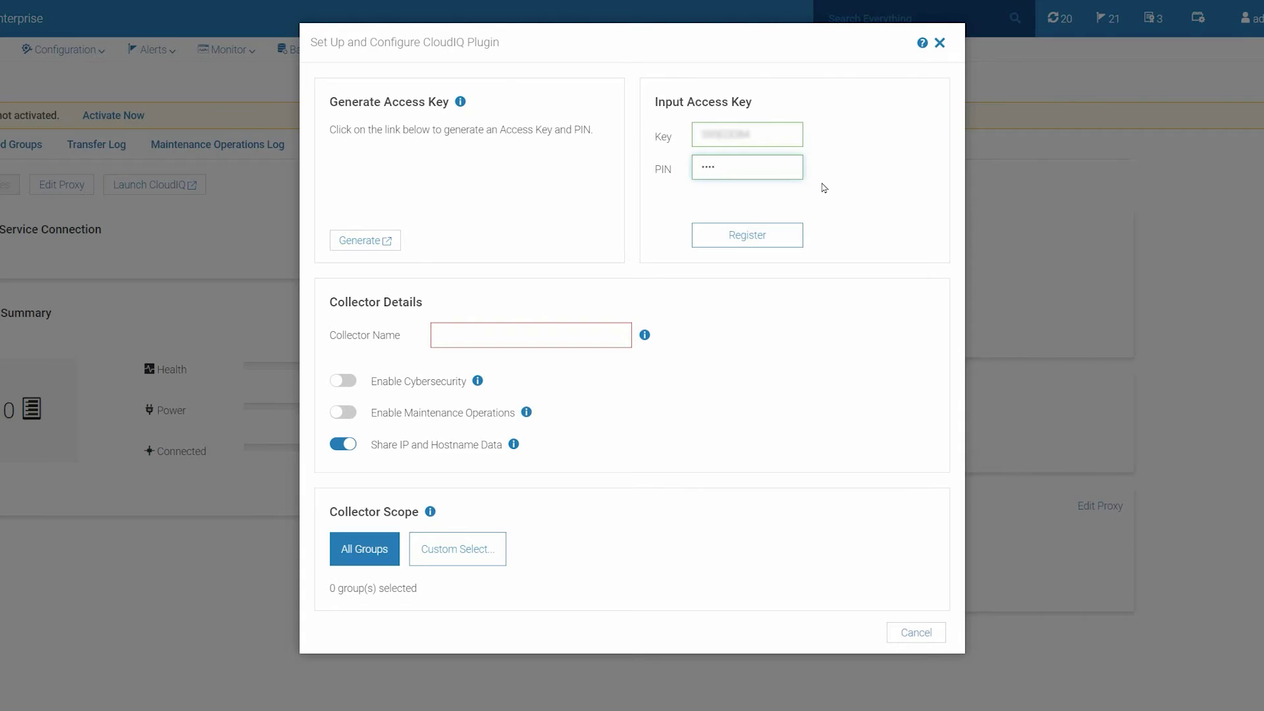
{"action": "left_click", "coordinate": [787, 235]}
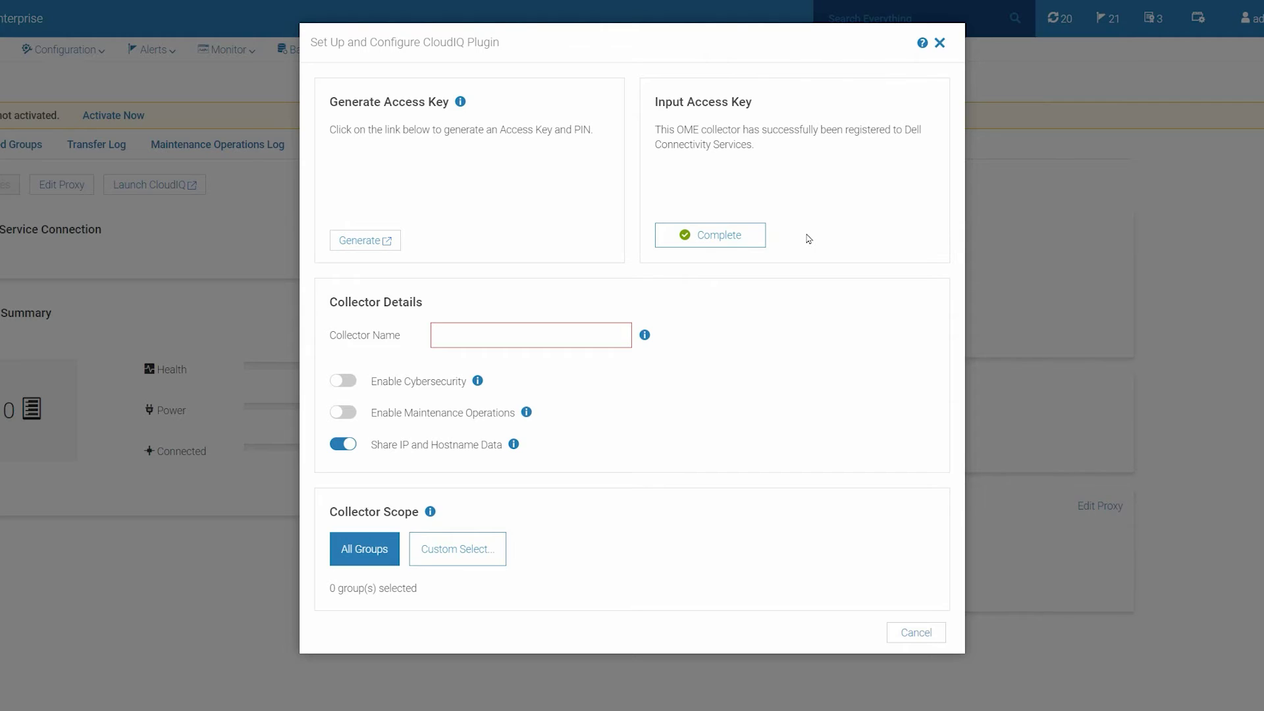
Step: Name the collector 'Datacenter', turn on cybersecurity and maintenance operations, and confirm disabling IP/hostname sharing
{"action": "left_click", "coordinate": [598, 336]}
{"action": "type", "text": "Data"}
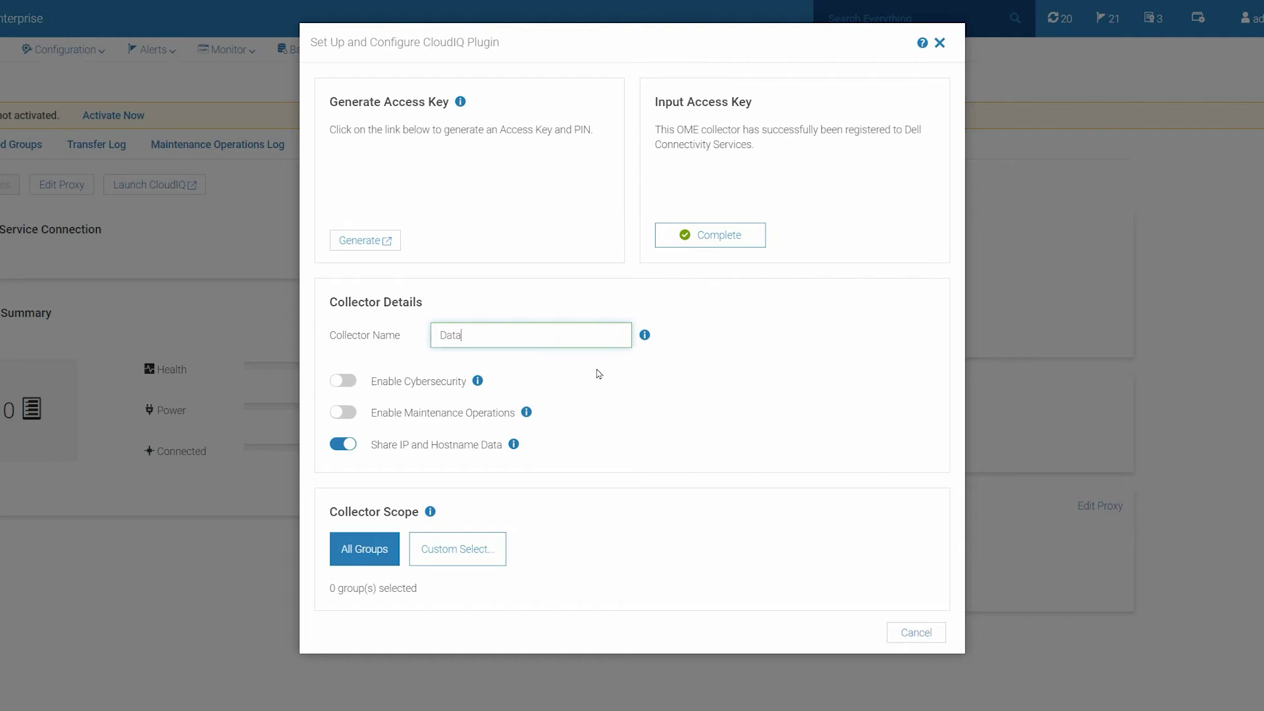
{"action": "type", "text": "center"}
{"action": "left_click", "coordinate": [341, 387]}
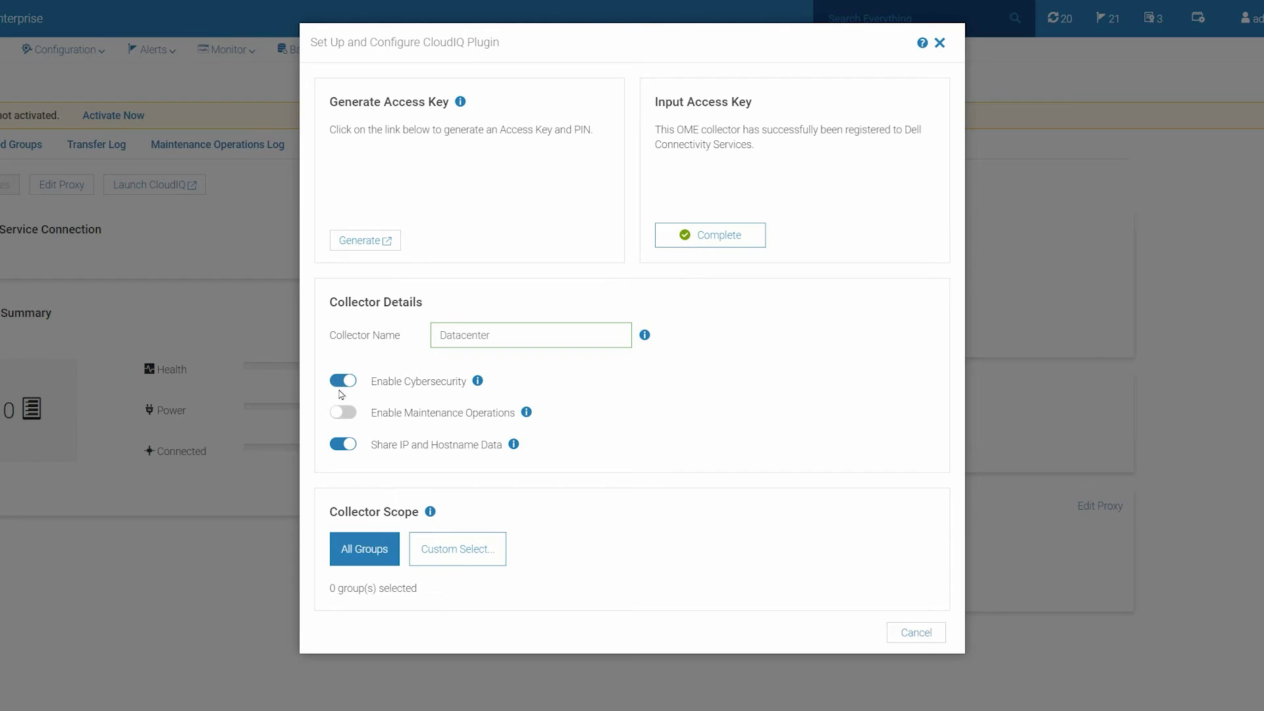
{"action": "left_click", "coordinate": [341, 418]}
{"action": "left_click", "coordinate": [343, 445]}
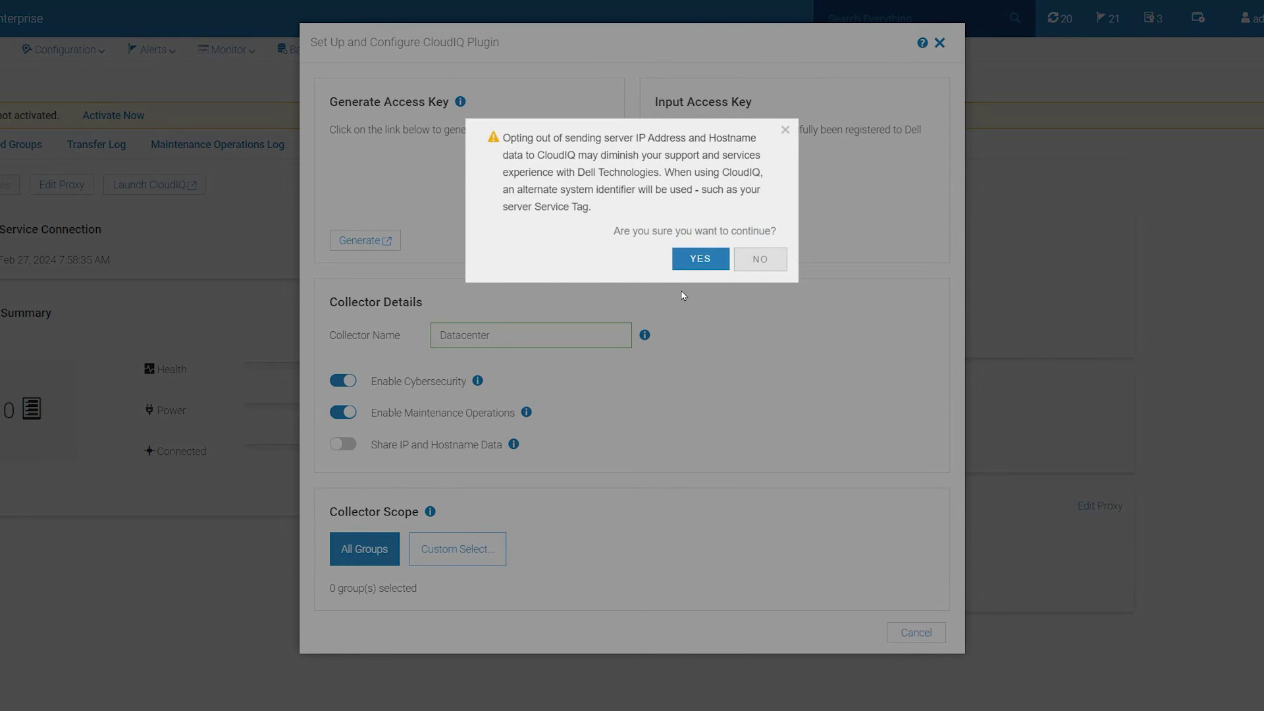
{"action": "left_click", "coordinate": [692, 266]}
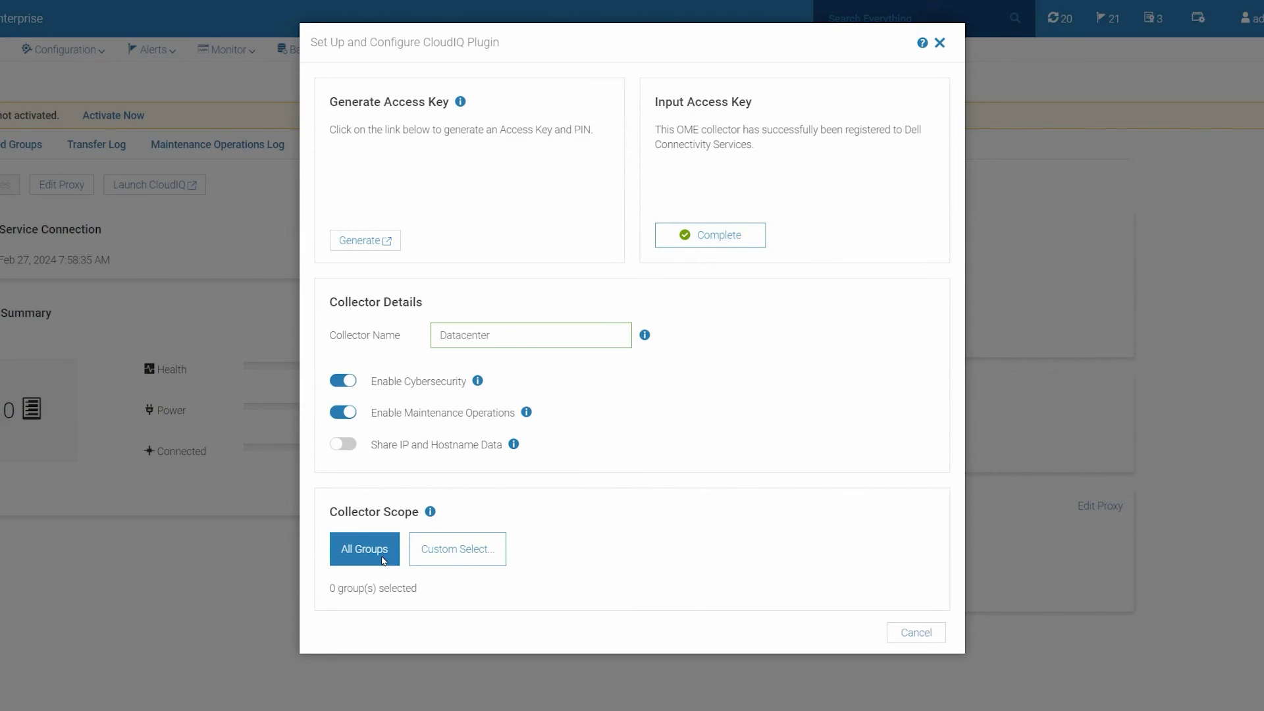
Step: Custom-select Modular Systems, Servers, Query Groups and Static Groups (14 groups) as the collector scope
{"action": "left_click", "coordinate": [429, 562]}
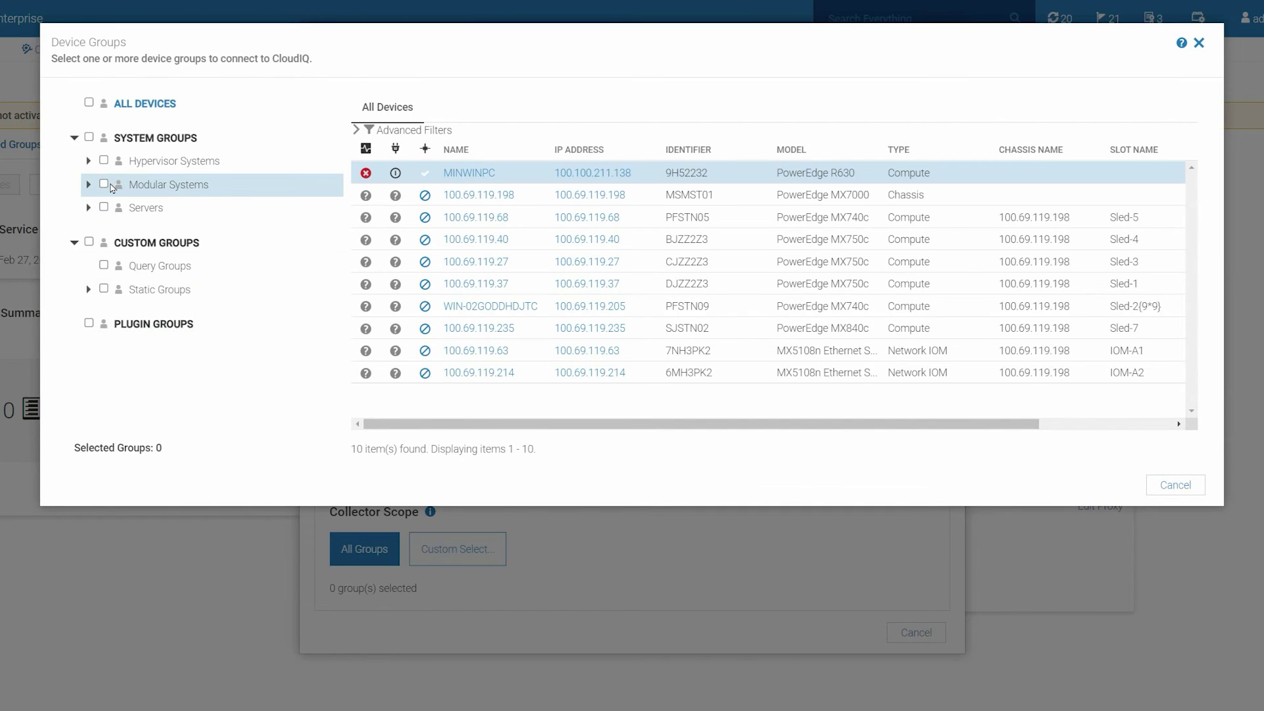
{"action": "left_click", "coordinate": [104, 185]}
{"action": "left_click", "coordinate": [104, 208]}
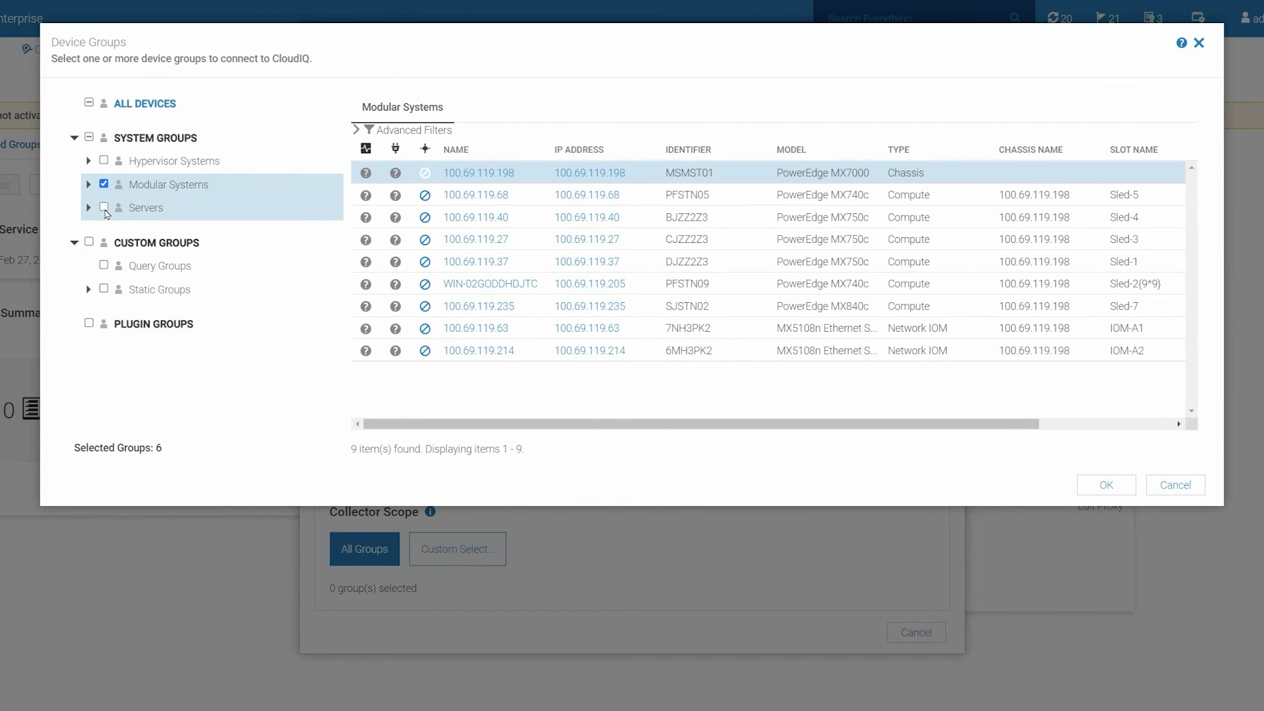
{"action": "left_click", "coordinate": [104, 267]}
{"action": "left_click", "coordinate": [104, 289]}
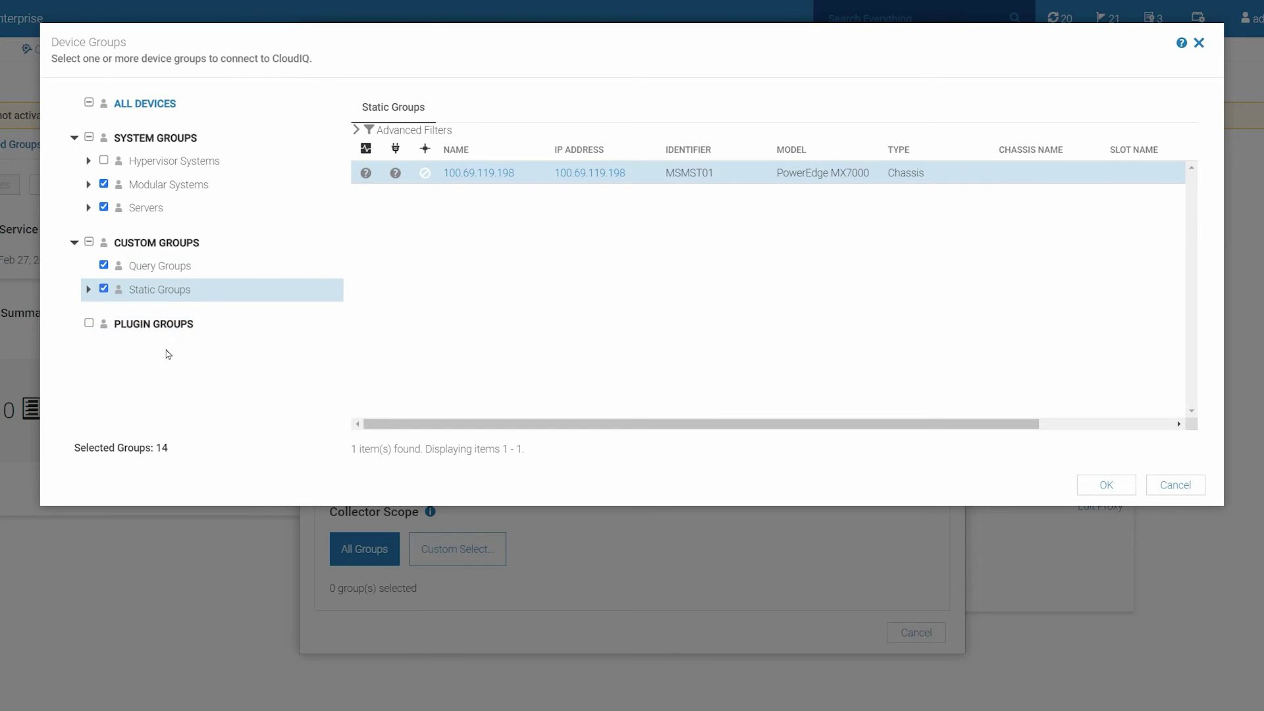
{"action": "left_click", "coordinate": [1095, 494]}
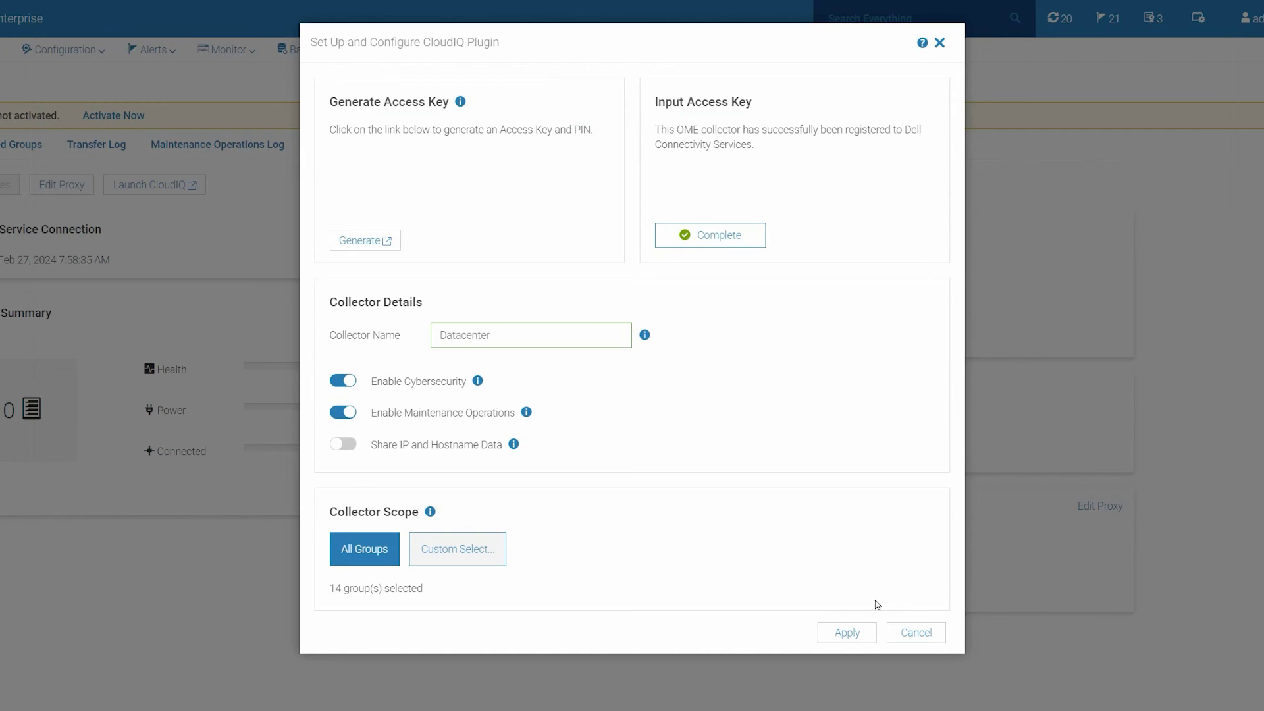
Step: Apply the collector settings and acknowledge the CloudIQ registration-complete message
{"action": "left_click", "coordinate": [861, 640]}
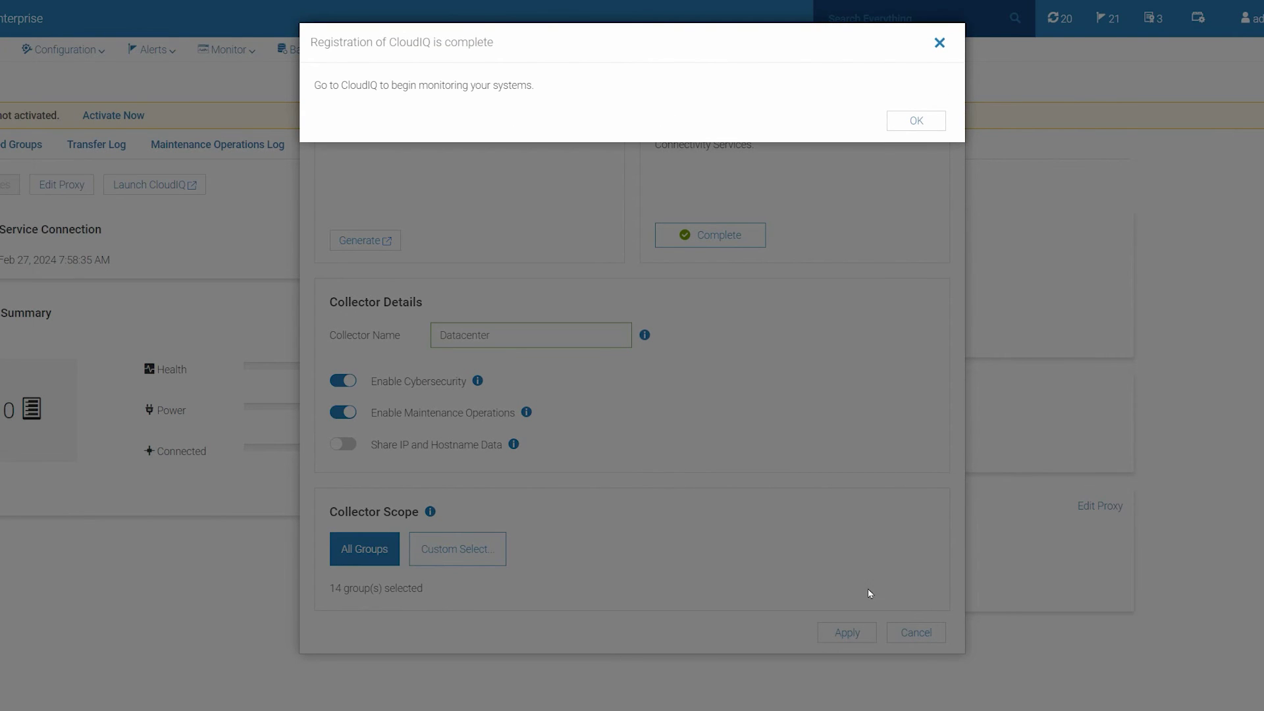
{"action": "left_click", "coordinate": [904, 129]}
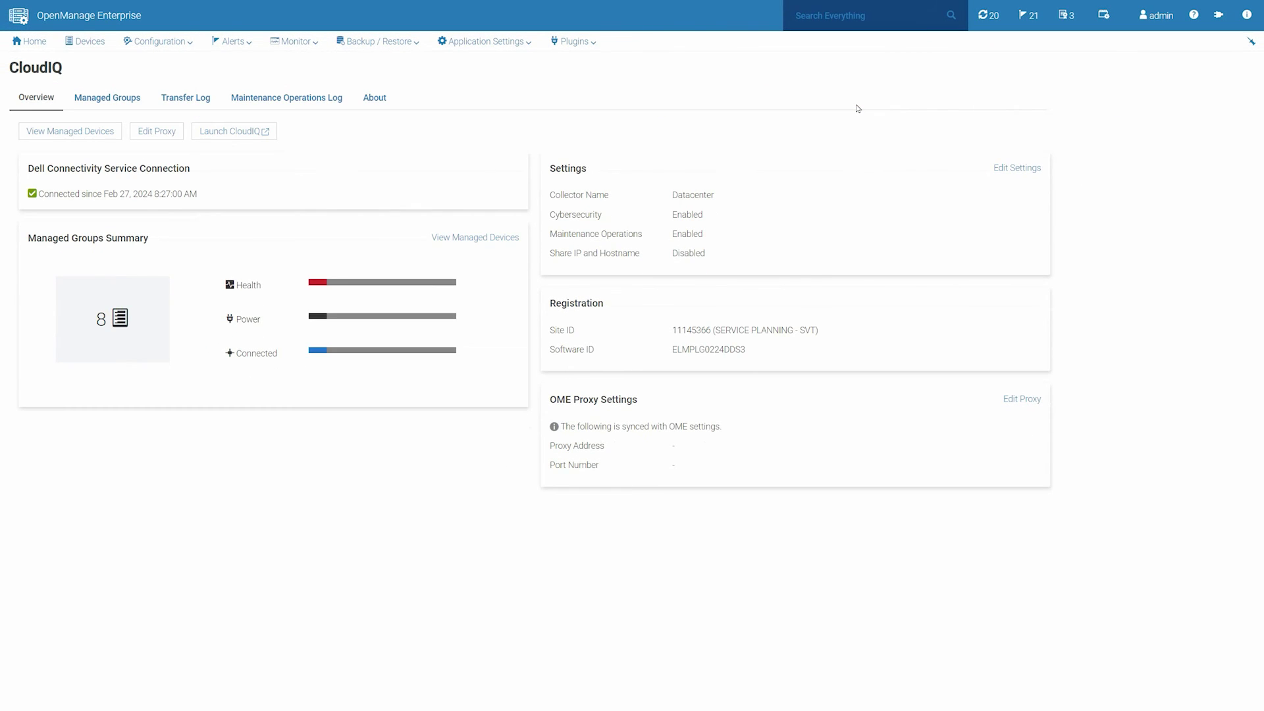